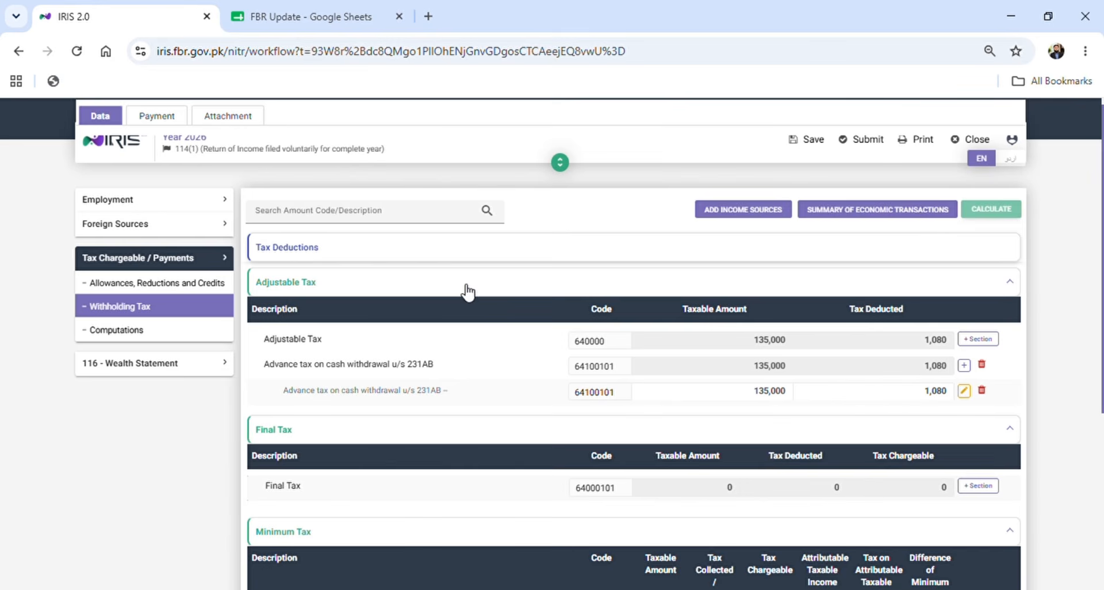
- Search for 154 and add Export of services u/s 154A @1% to Final Tax on the Withholding Tax page
left_click(329, 221)
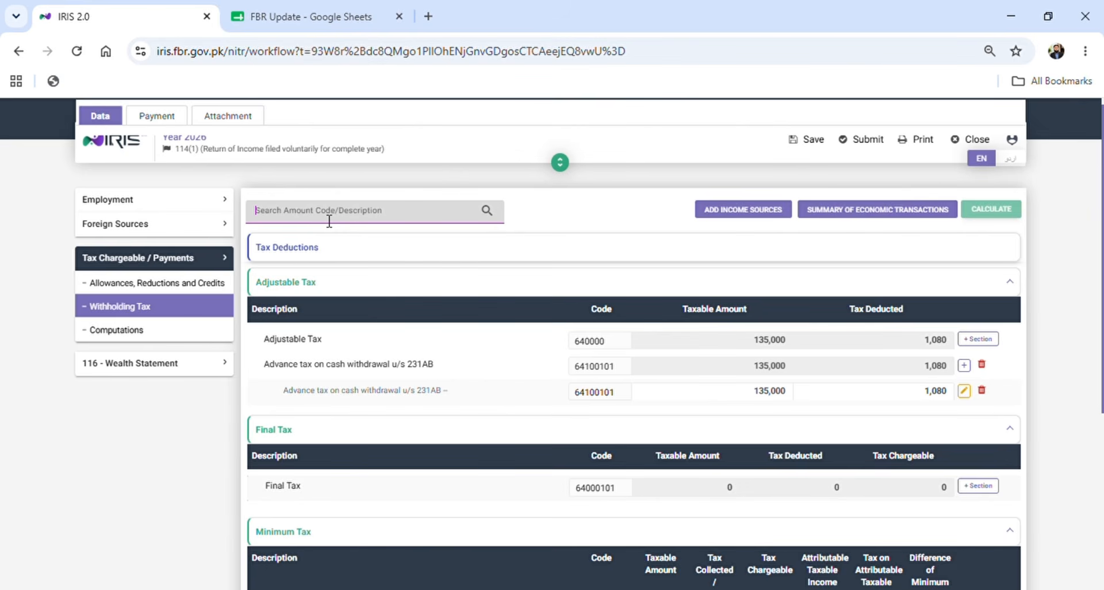
type("154")
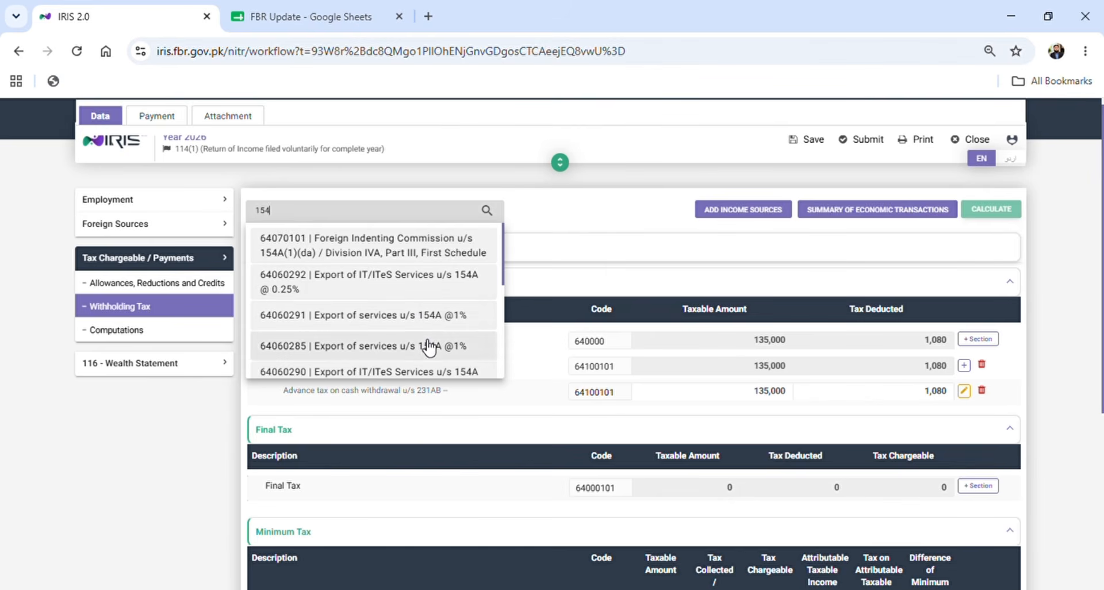
left_click(400, 331)
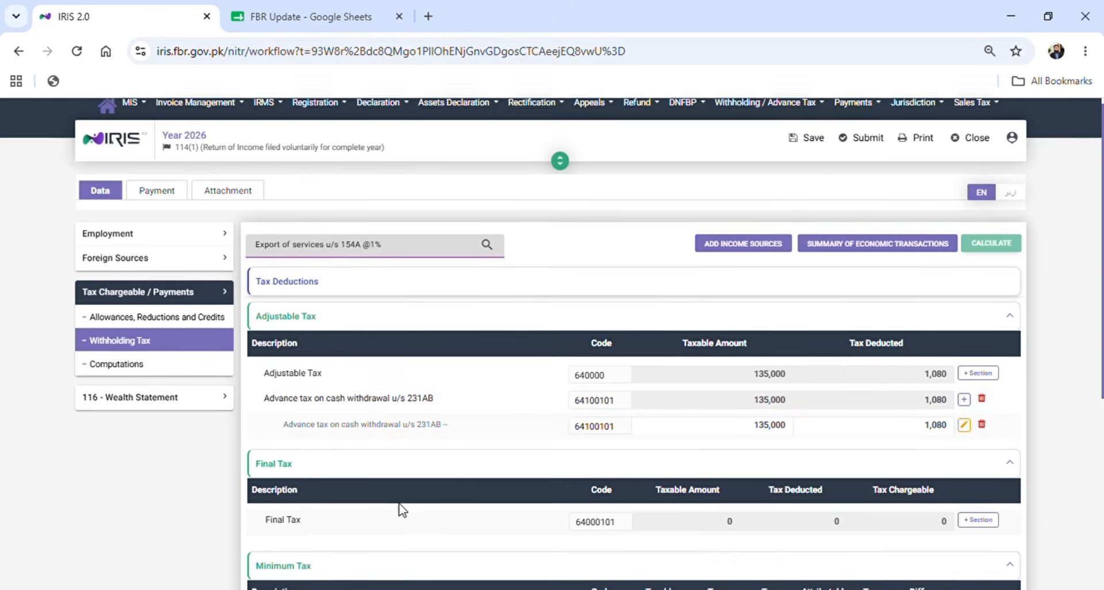
scroll(401, 509, "down", 2)
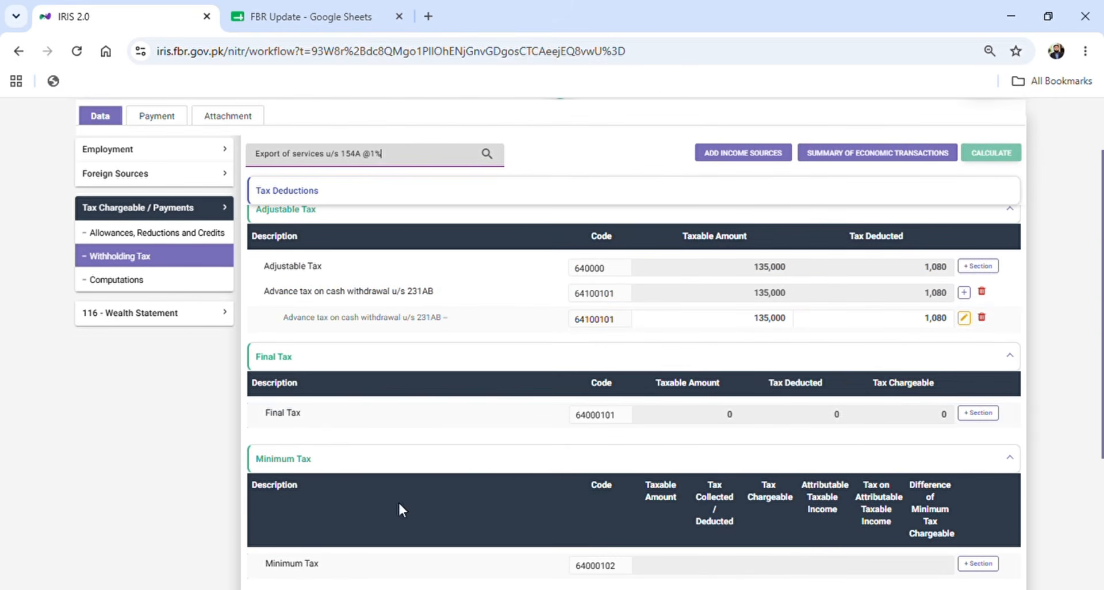
left_click(984, 415)
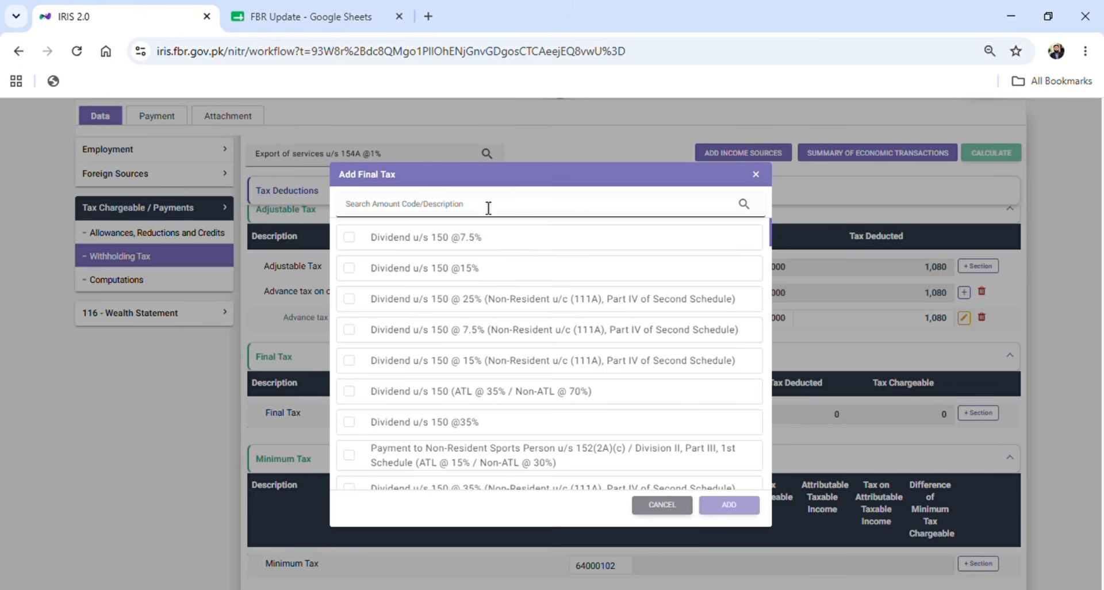
type("154")
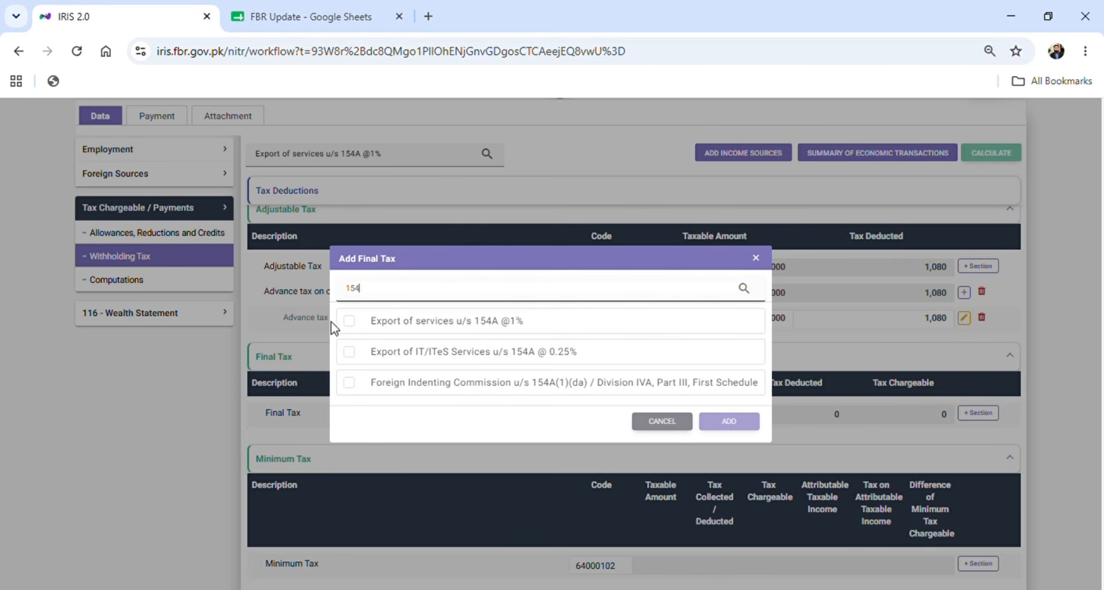
left_click(353, 325)
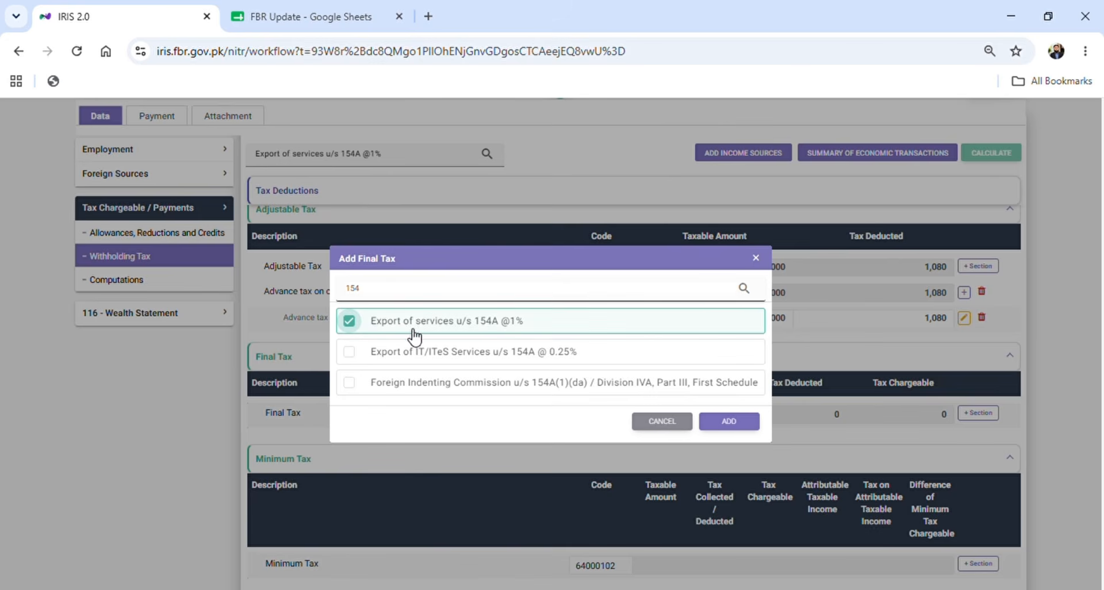
left_click(753, 424)
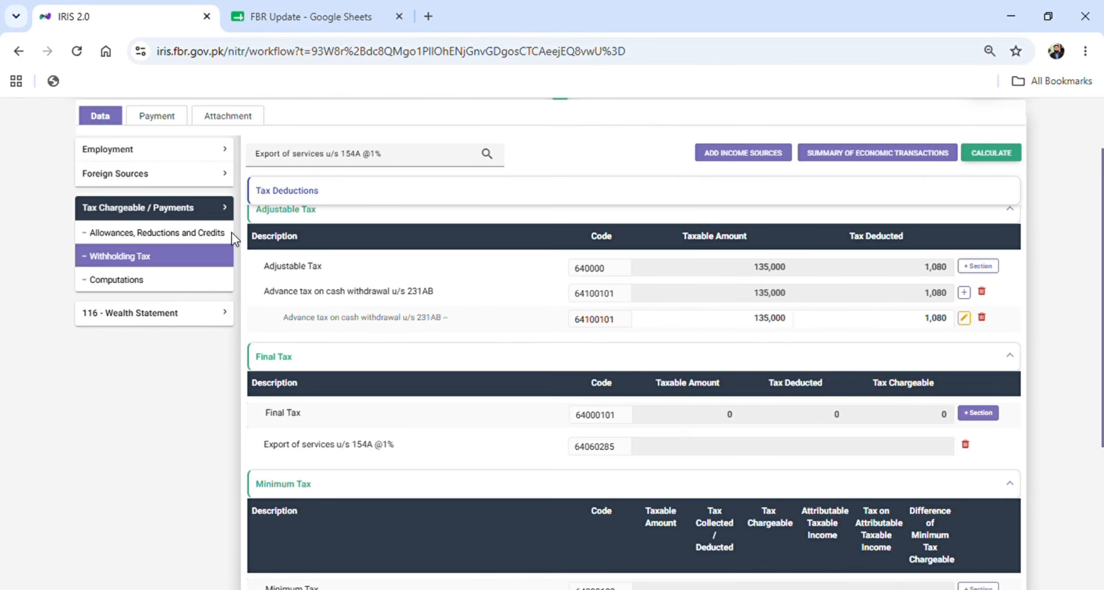
- Look through the Employment and Foreign Sources groups, and remove the Export of services u/s 154A @1% row from Final Tax under Withholding Tax
left_click(134, 154)
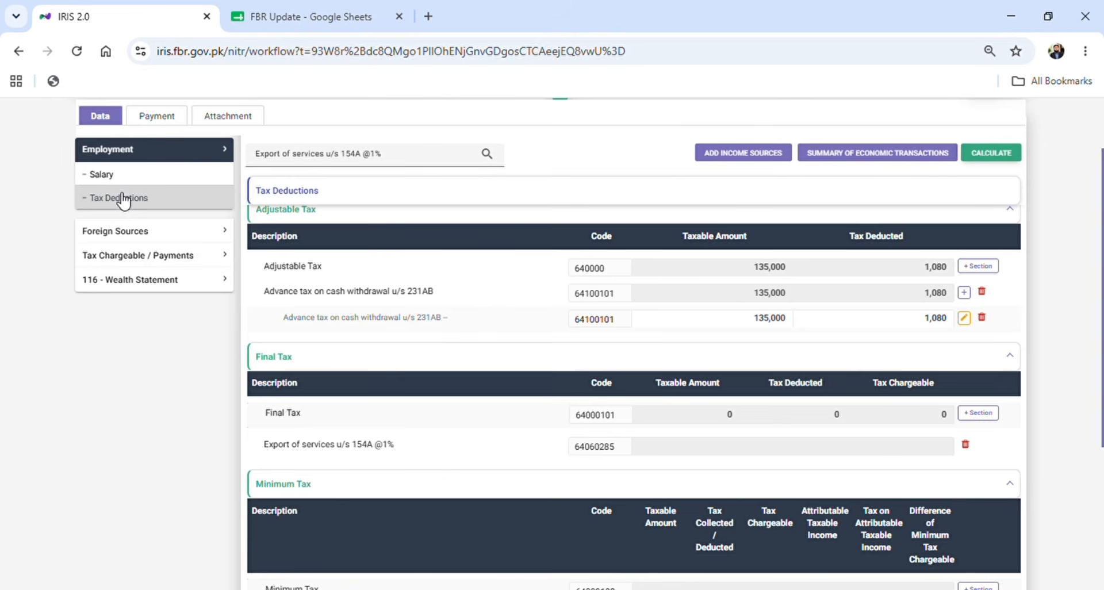
left_click(122, 232)
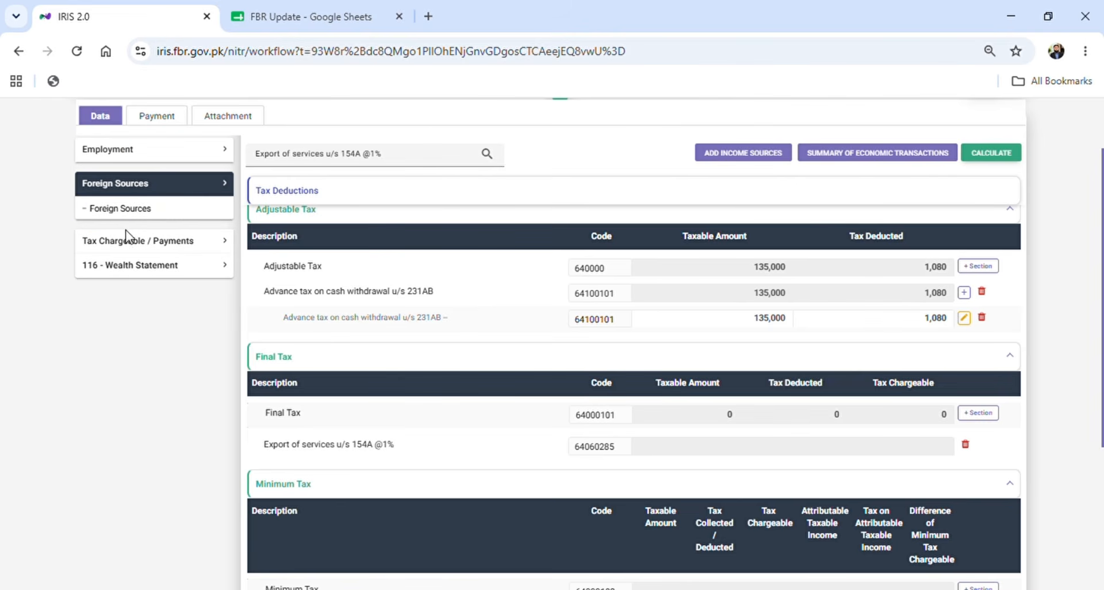
left_click(136, 242)
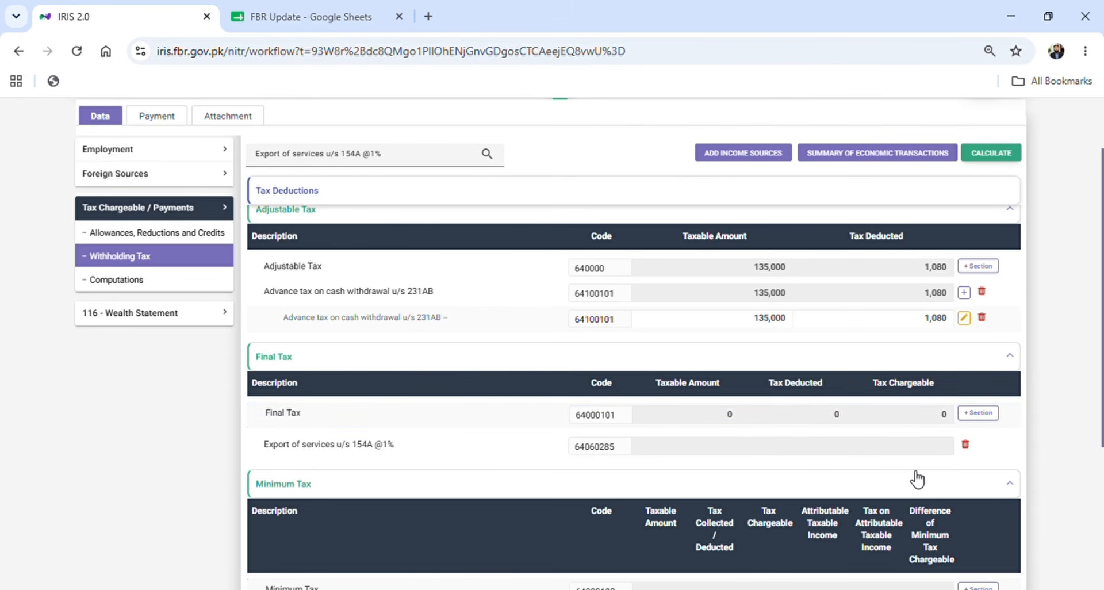
left_click(966, 445)
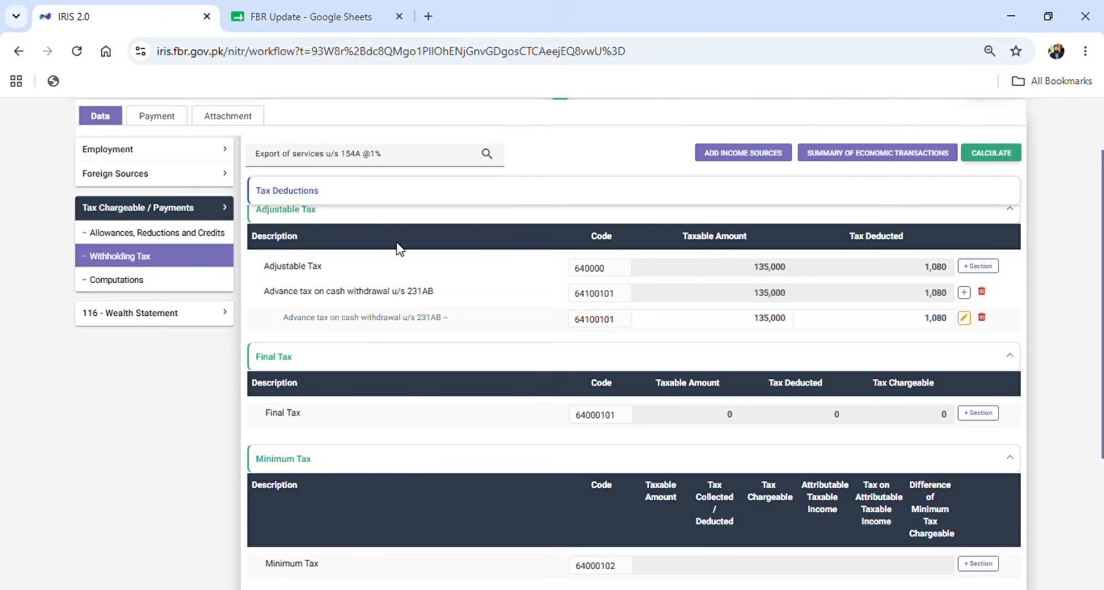
- Save the return and add Income from Business to its income sources
scroll(437, 264, "up", 3)
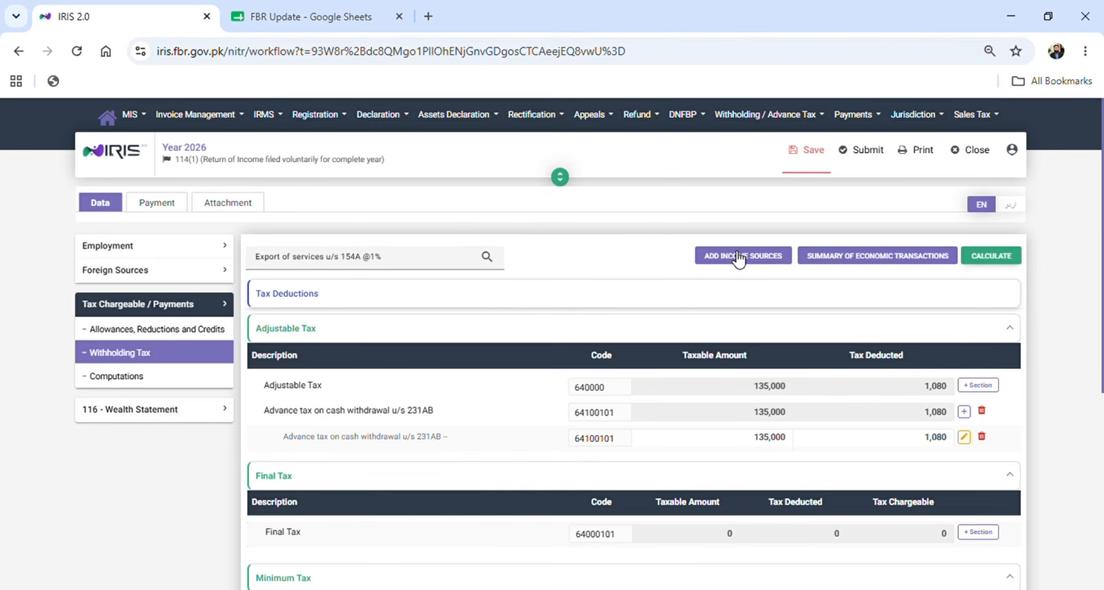
left_click(733, 257)
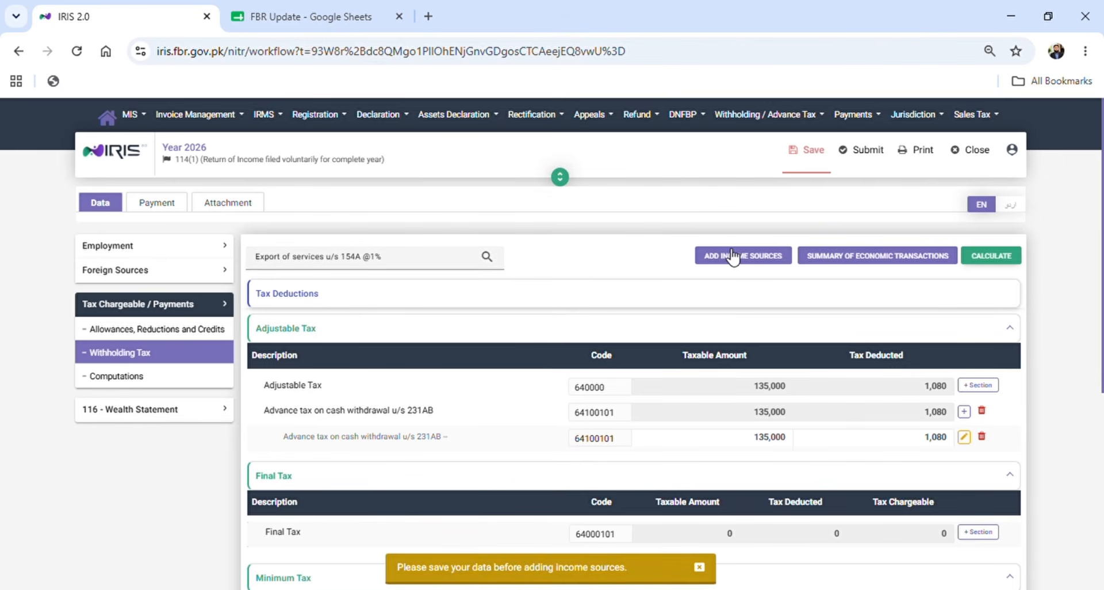
left_click(813, 153)
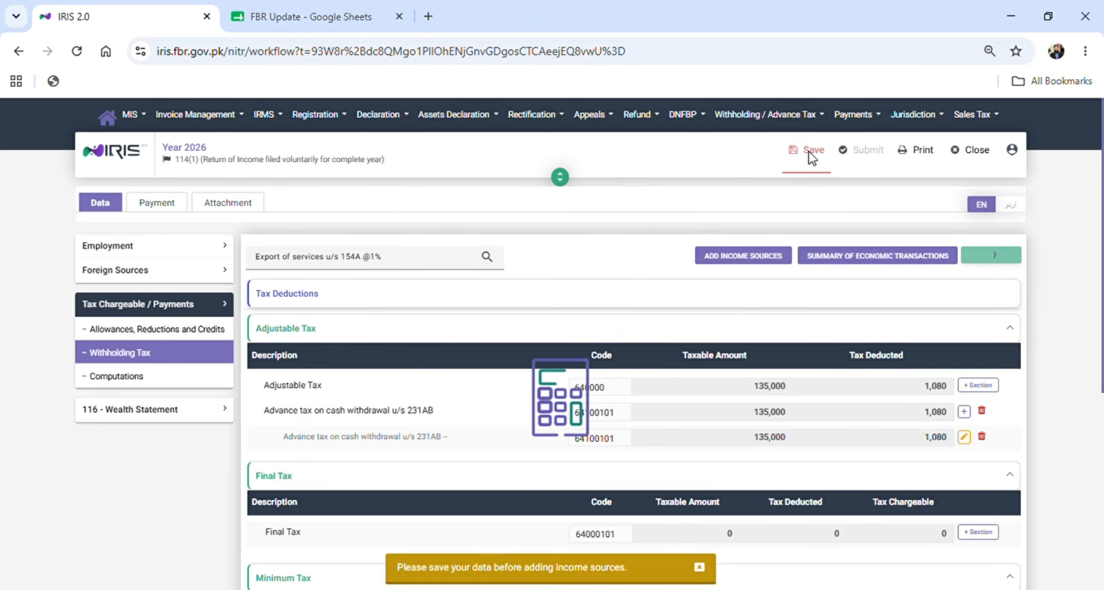
left_click(743, 257)
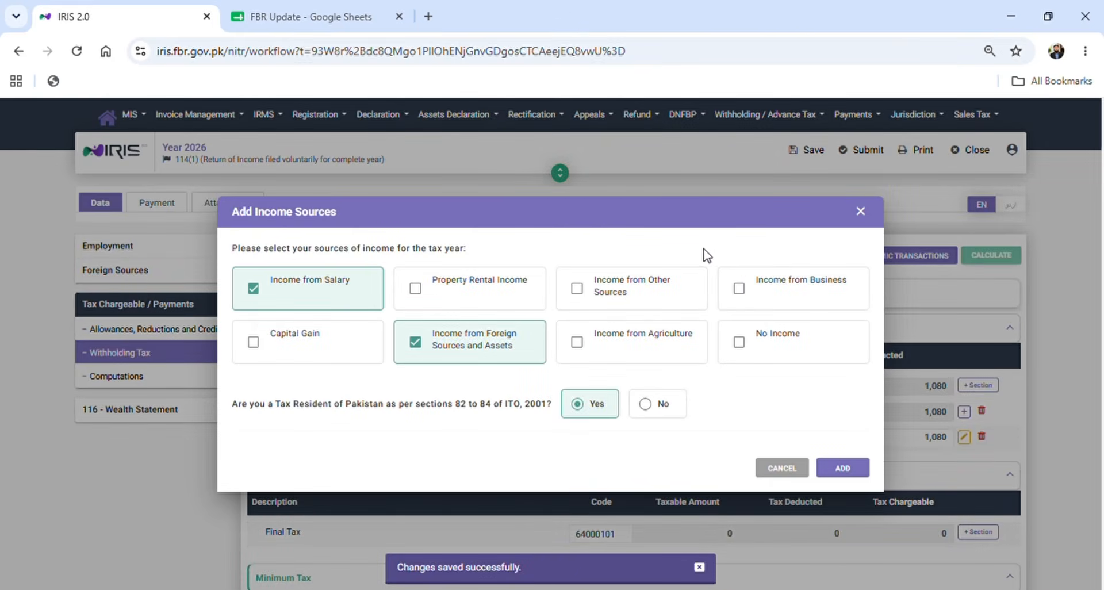
mouse_move(285, 294)
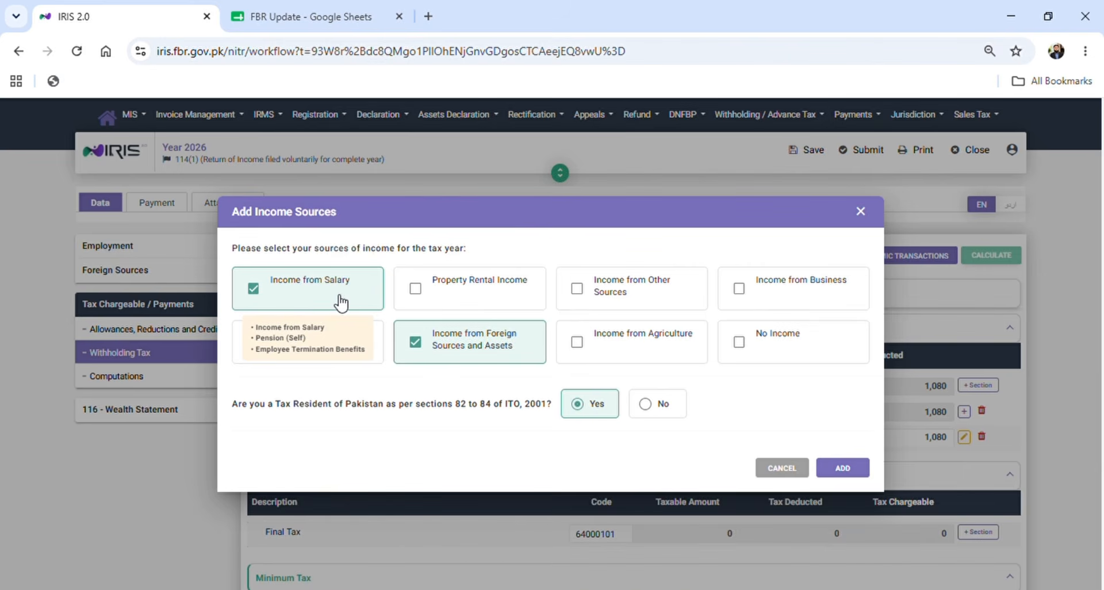
mouse_move(481, 360)
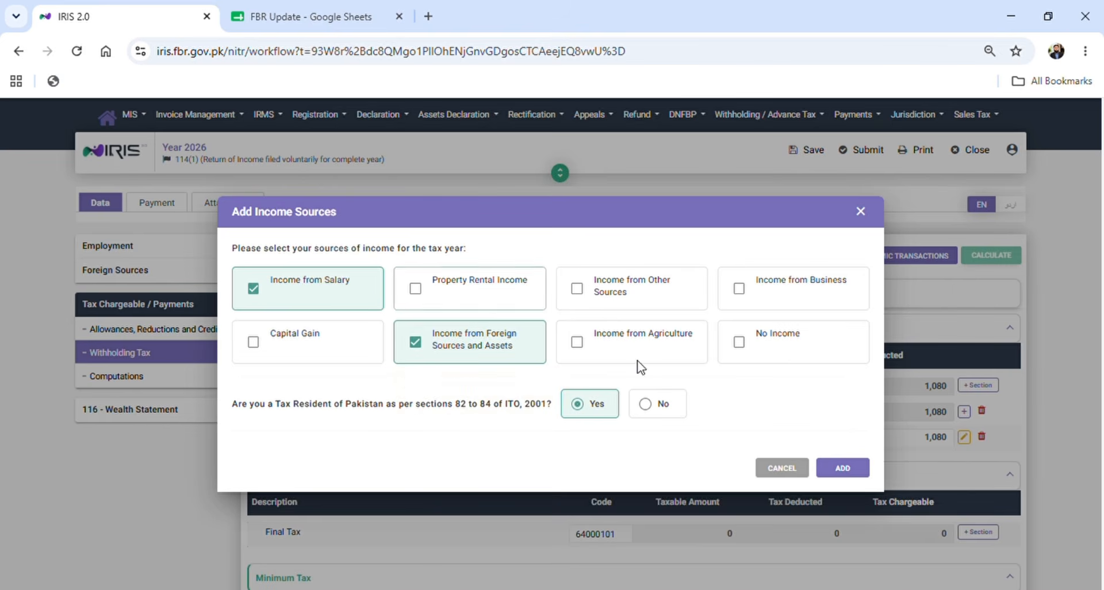
left_click(742, 289)
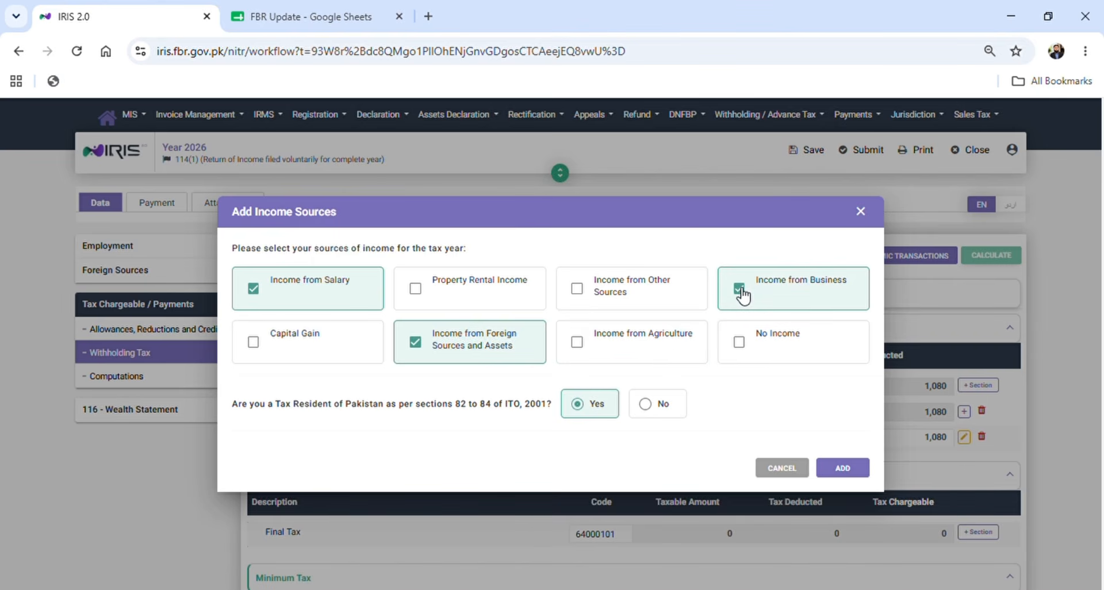
left_click(859, 473)
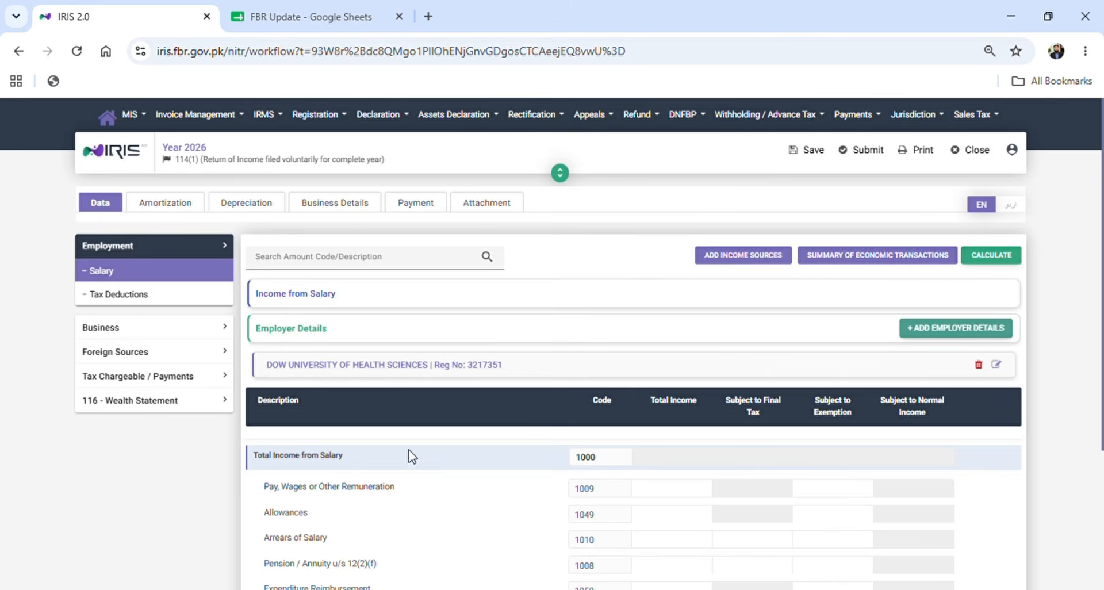
- Search for 154, pick Export of services u/s 154A @1%, and open the Business Tax Deduction page
left_click(370, 261)
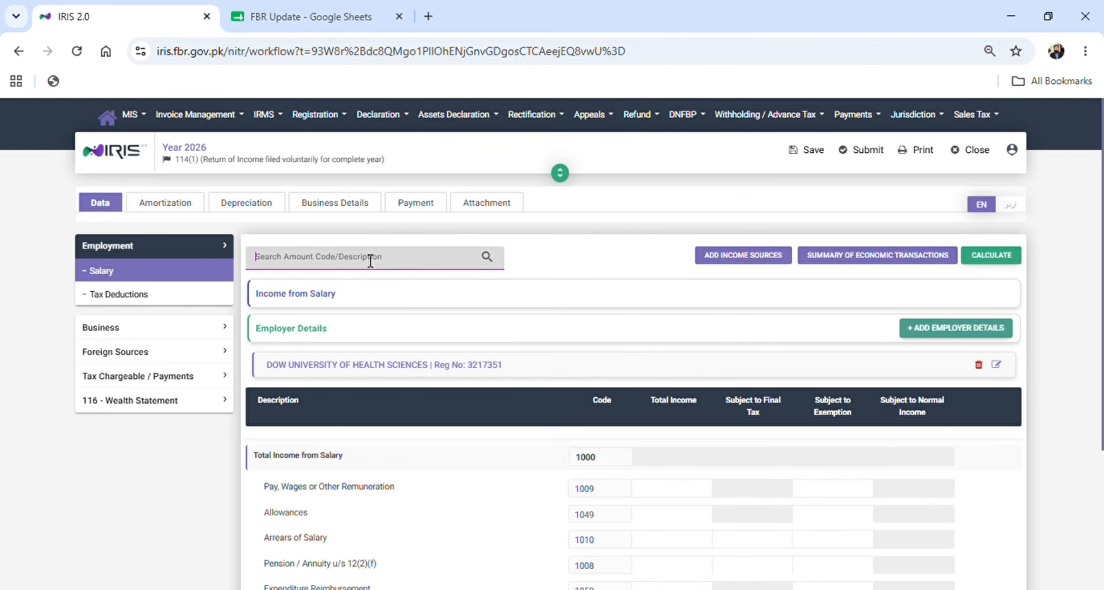
type("154")
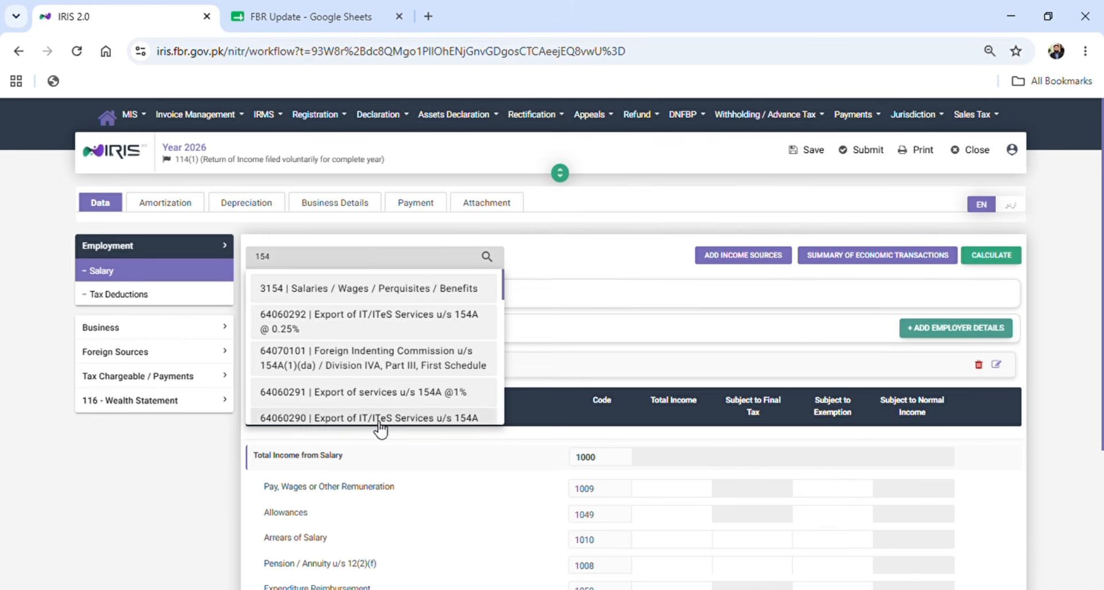
left_click(400, 391)
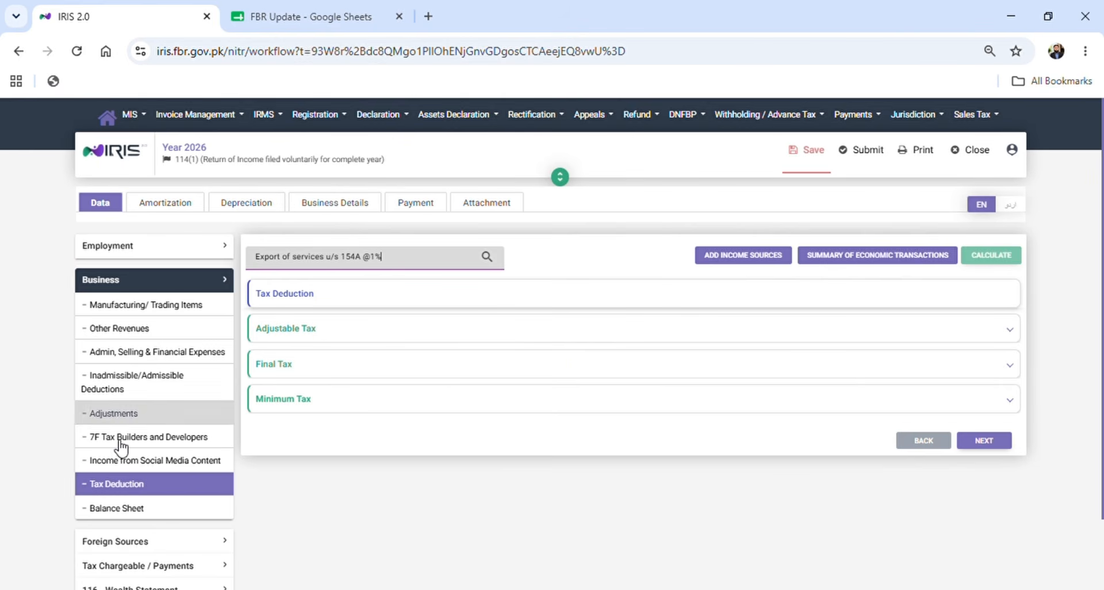
scroll(161, 496, "down", 2)
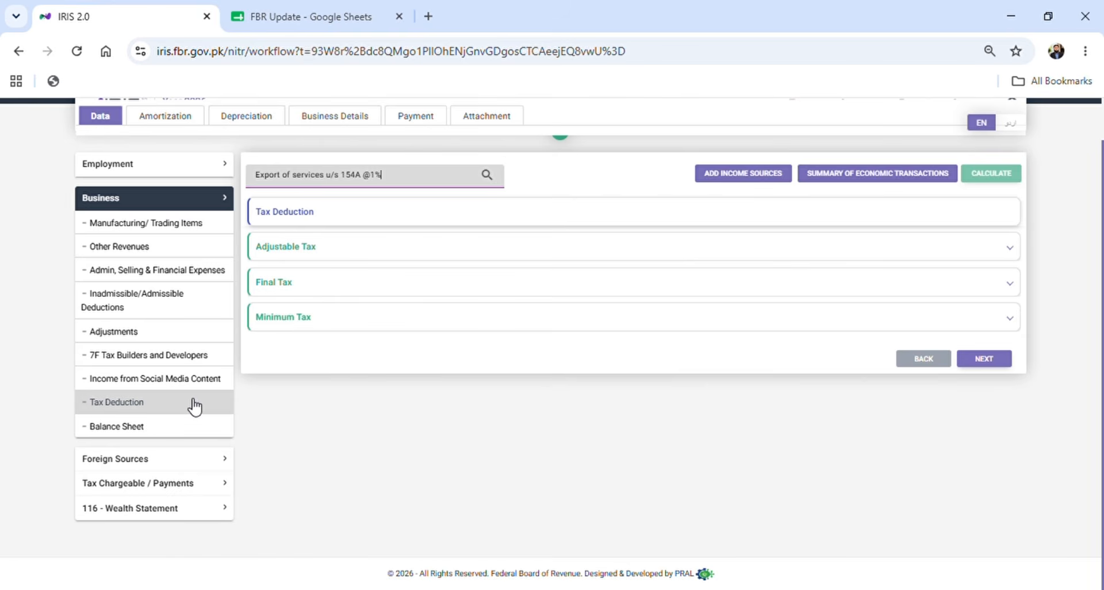
left_click(195, 406)
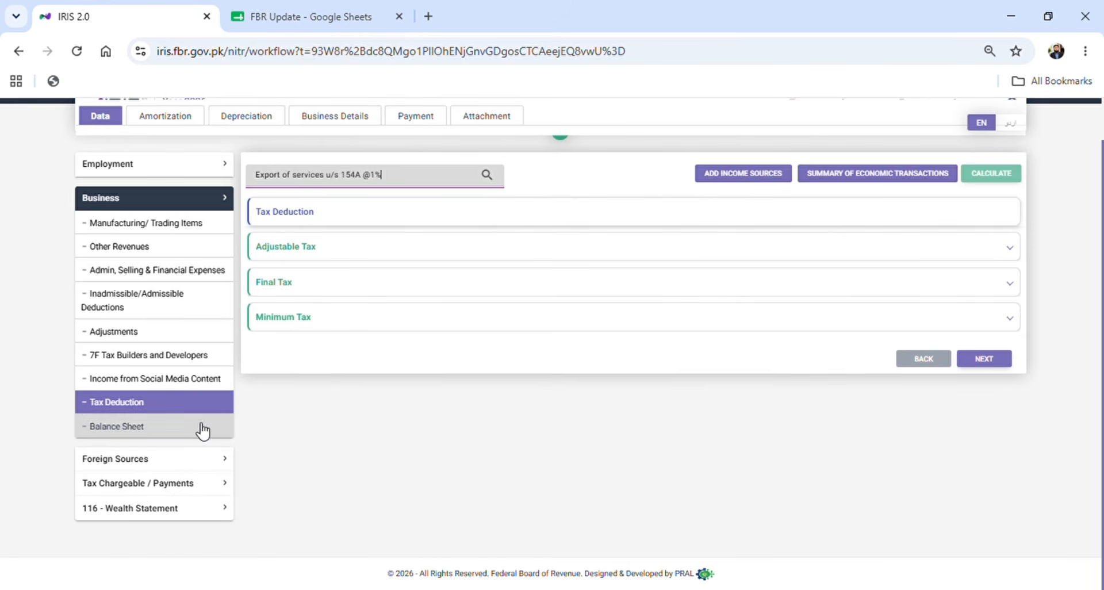
- Add Export of services u/s 154A @1% to the Final Tax section of the Business Tax Deduction page
left_click(378, 284)
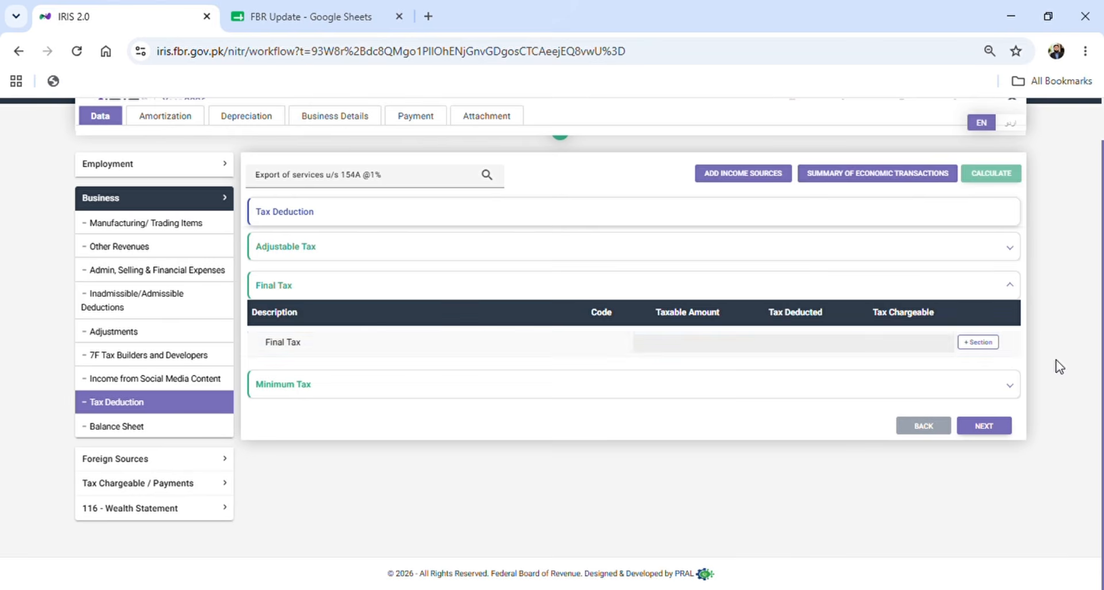
left_click(981, 344)
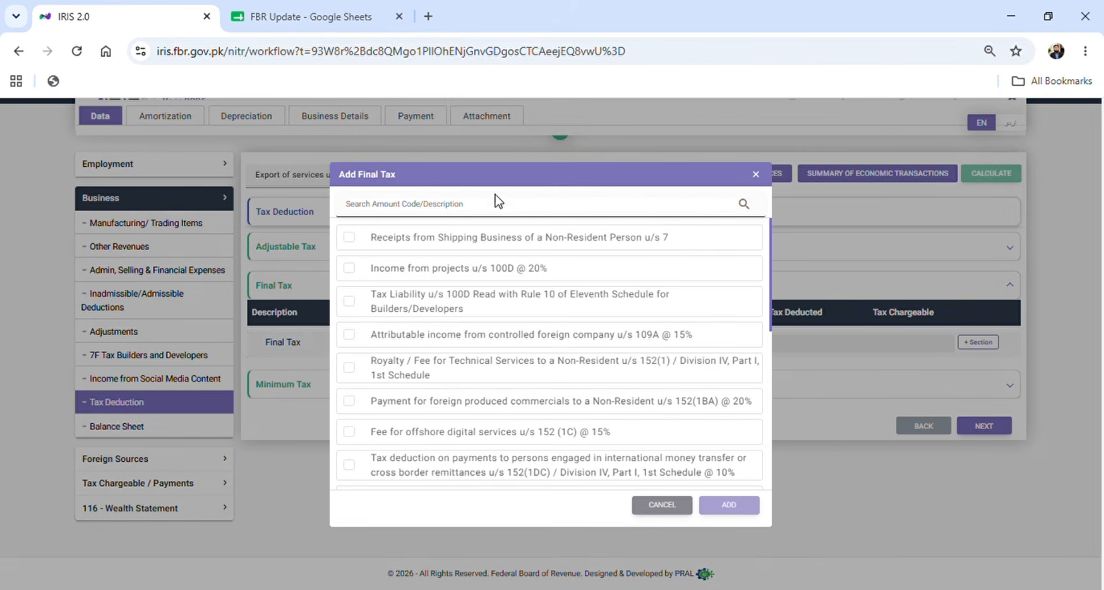
type("154")
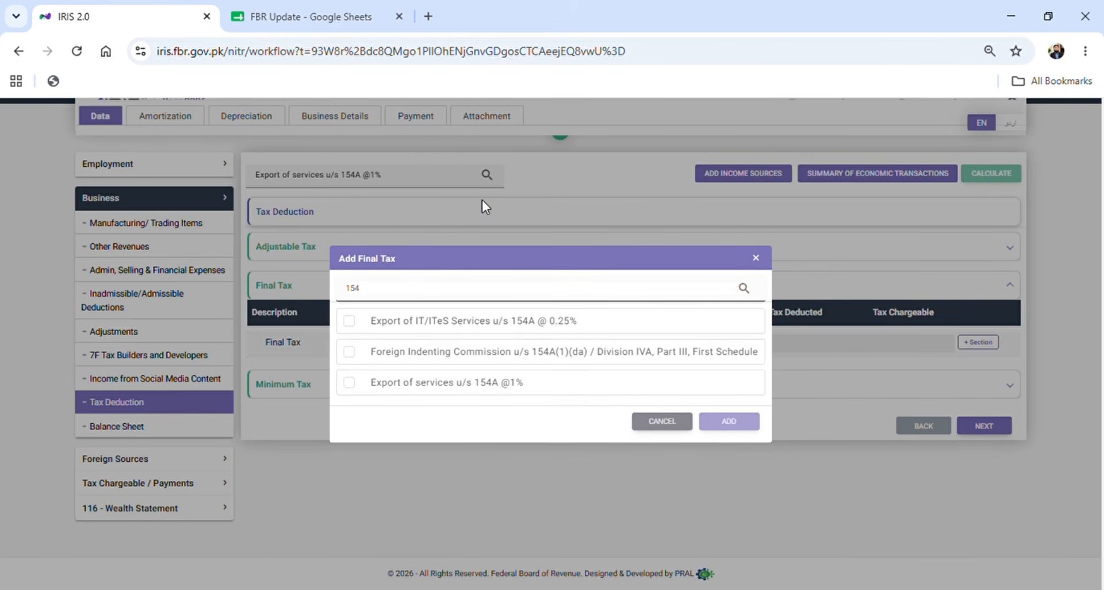
type("a")
left_click(349, 382)
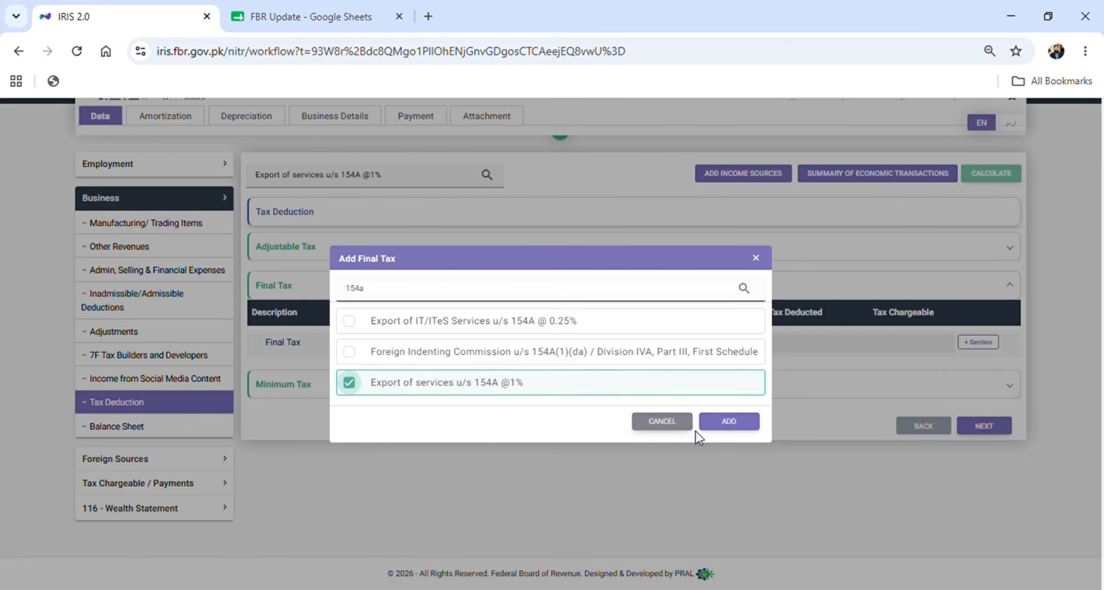
left_click(736, 423)
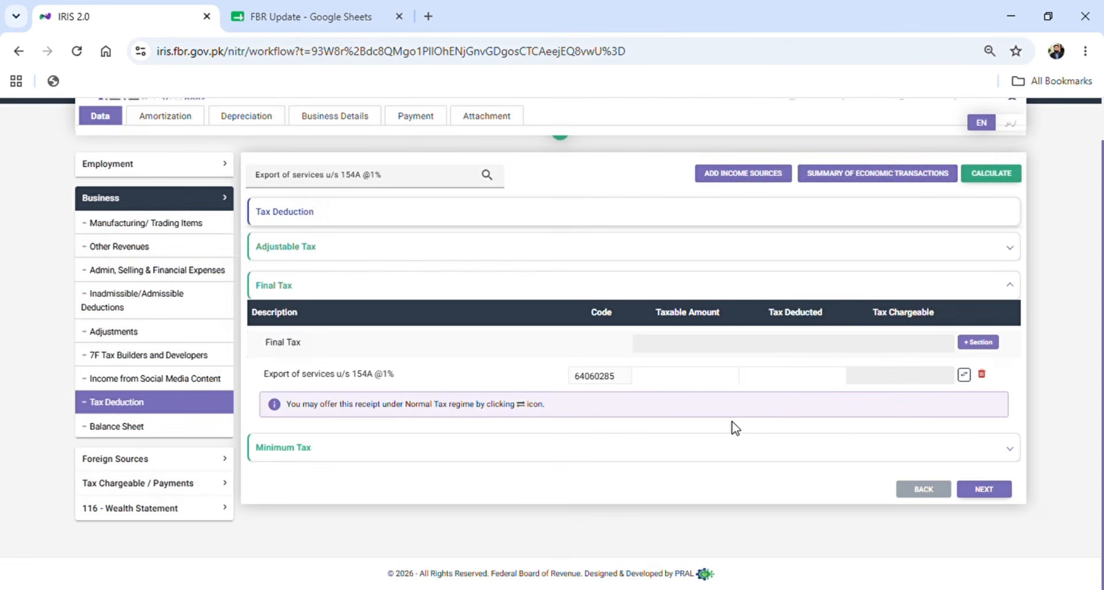
- Enter a taxable amount of 2,000,000 and tax deducted of 20,000 for Export of services u/s 154A @1%, and calculate the return
left_click(686, 387)
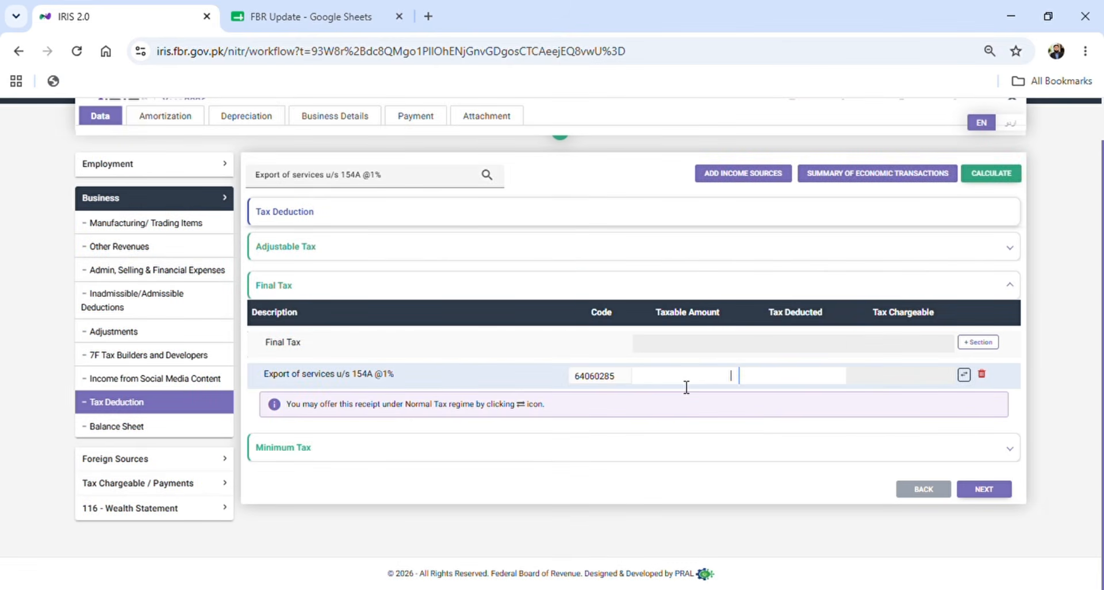
left_click(821, 385)
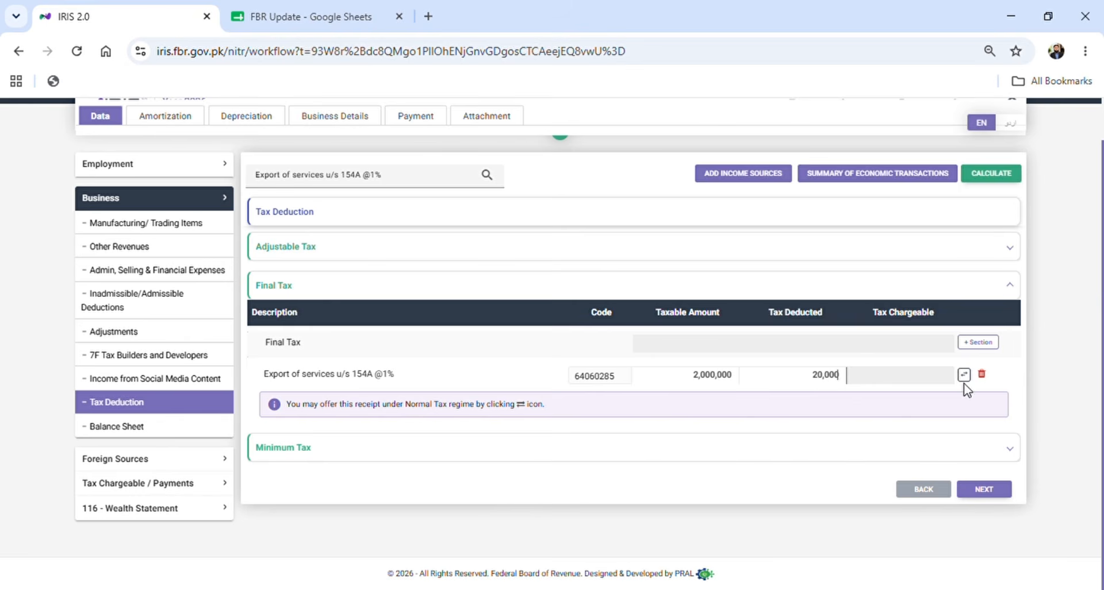
left_click(1004, 184)
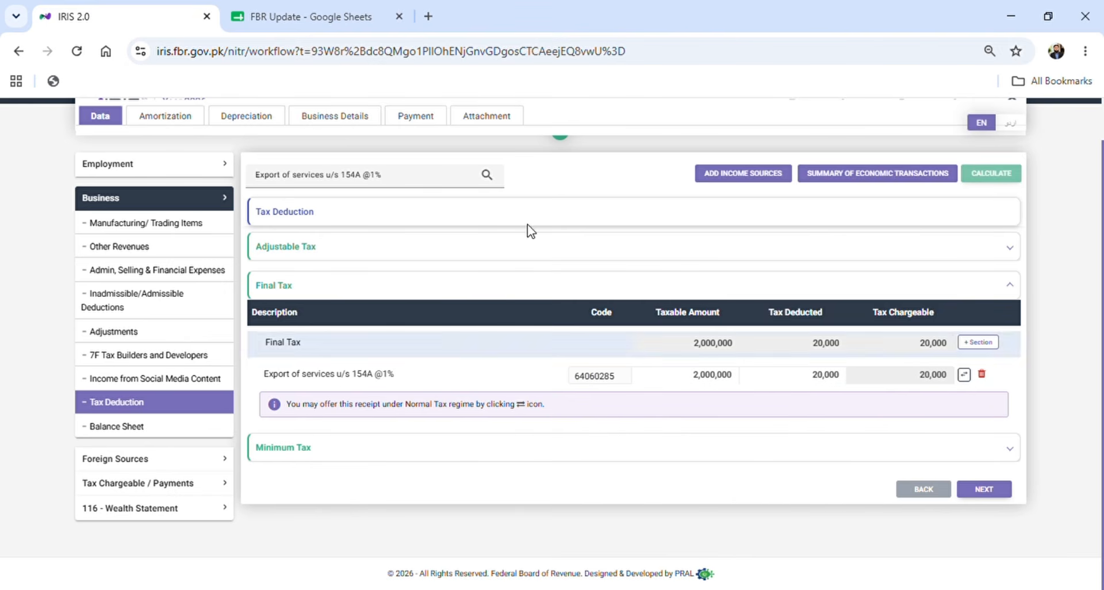
- Check the Final Tax entries on the Withholding Tax page under Tax Chargeable / Payments
left_click(190, 207)
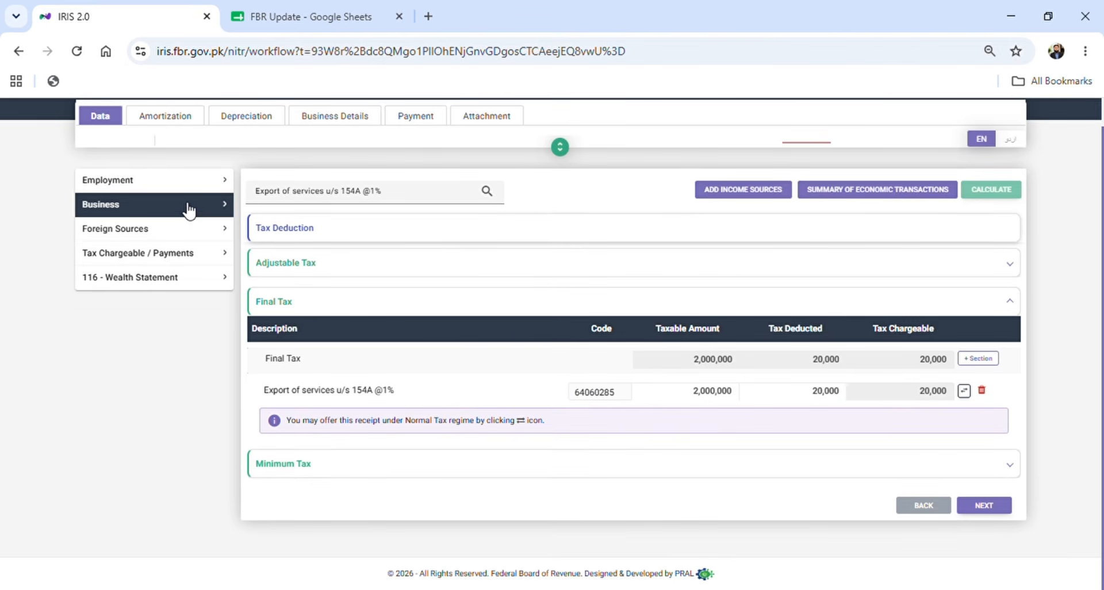
left_click(128, 253)
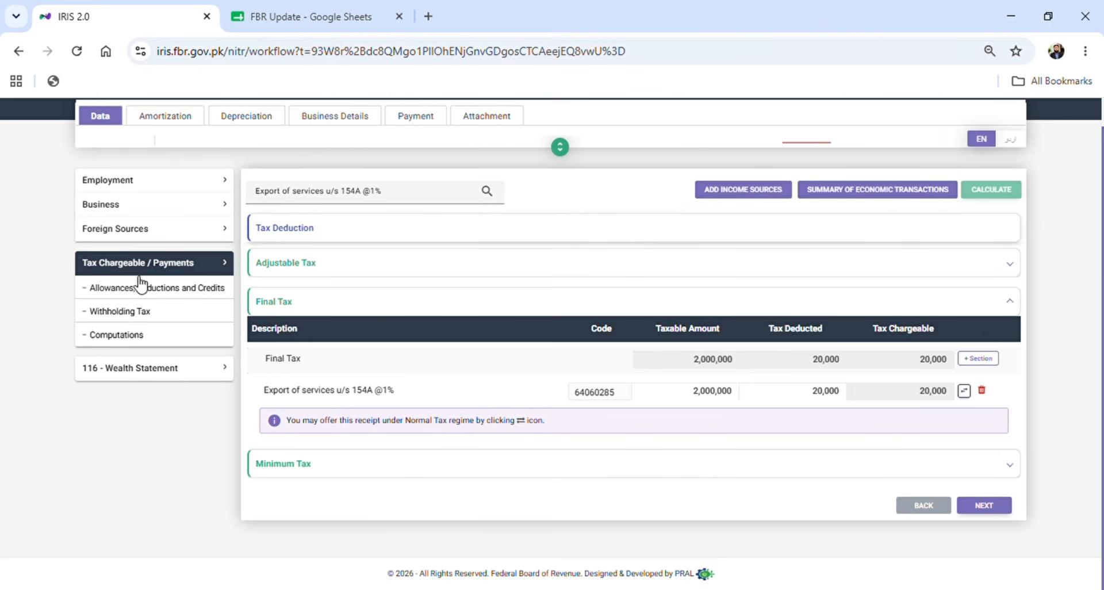
left_click(131, 320)
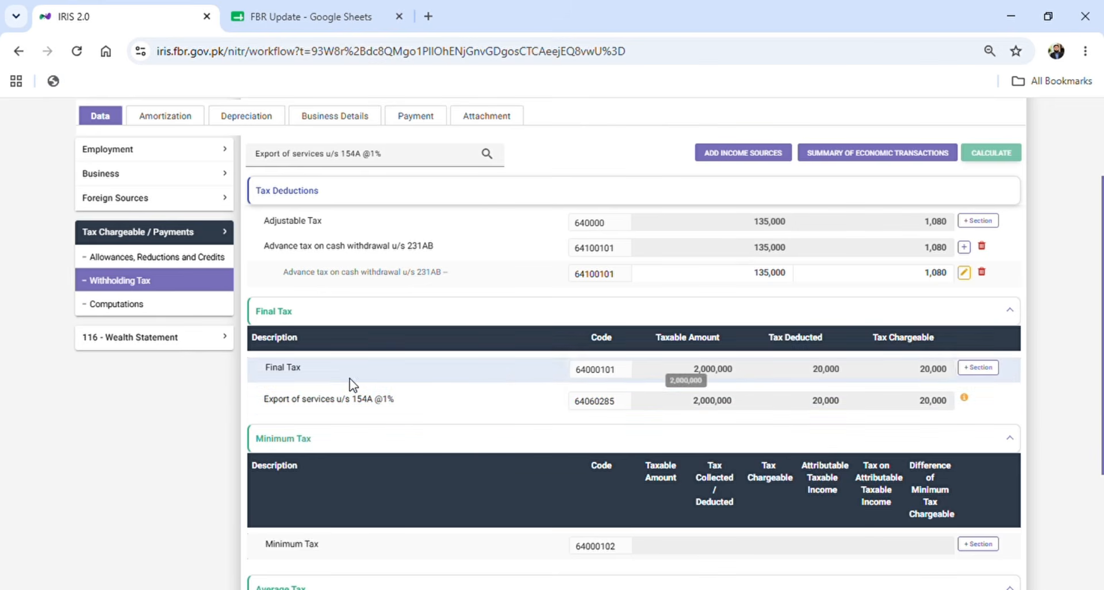
- Review the Final Tax section on the Business Tax Deduction page again, and collapse the Business group
left_click(130, 179)
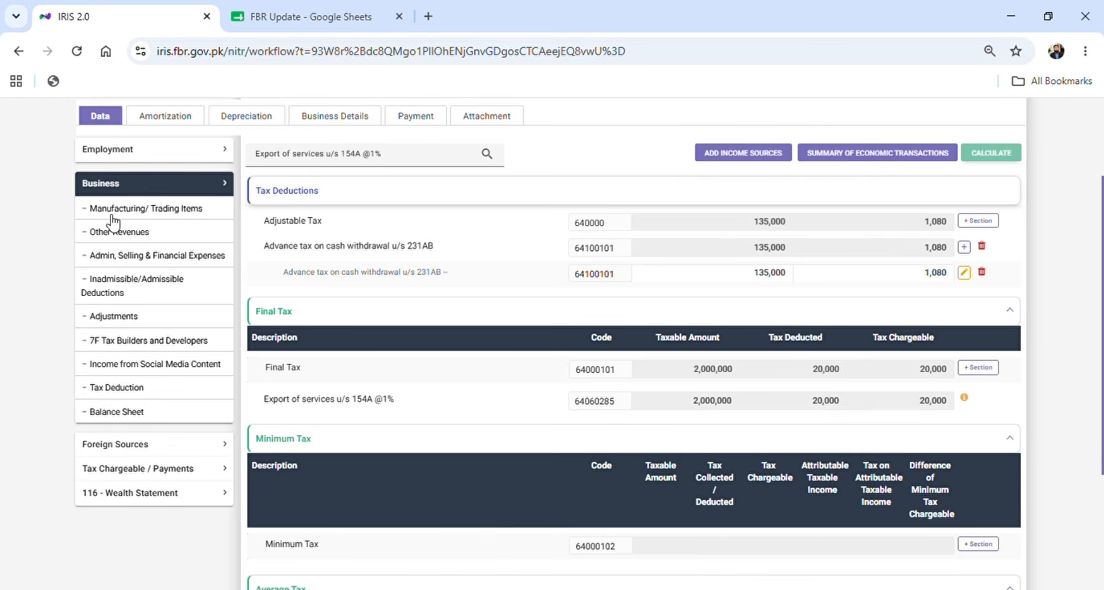
left_click(126, 397)
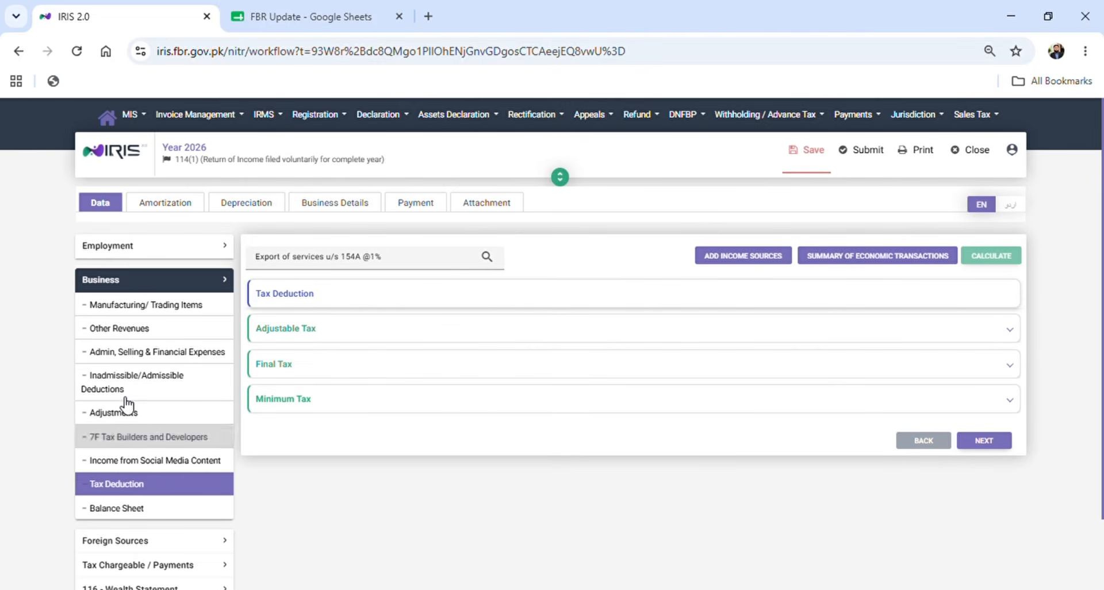
left_click(316, 374)
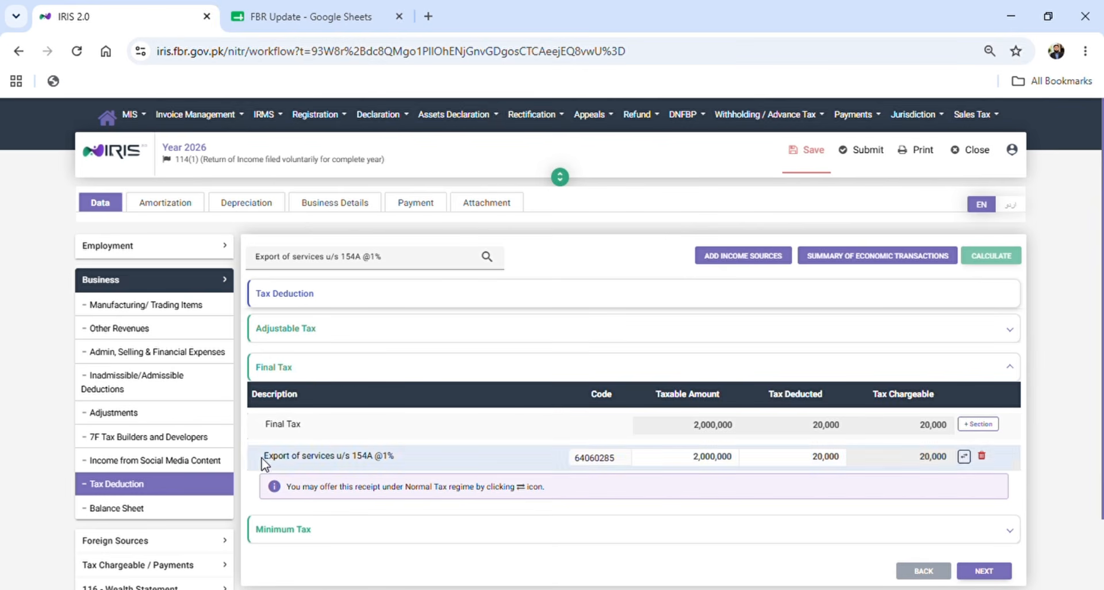
left_click(153, 285)
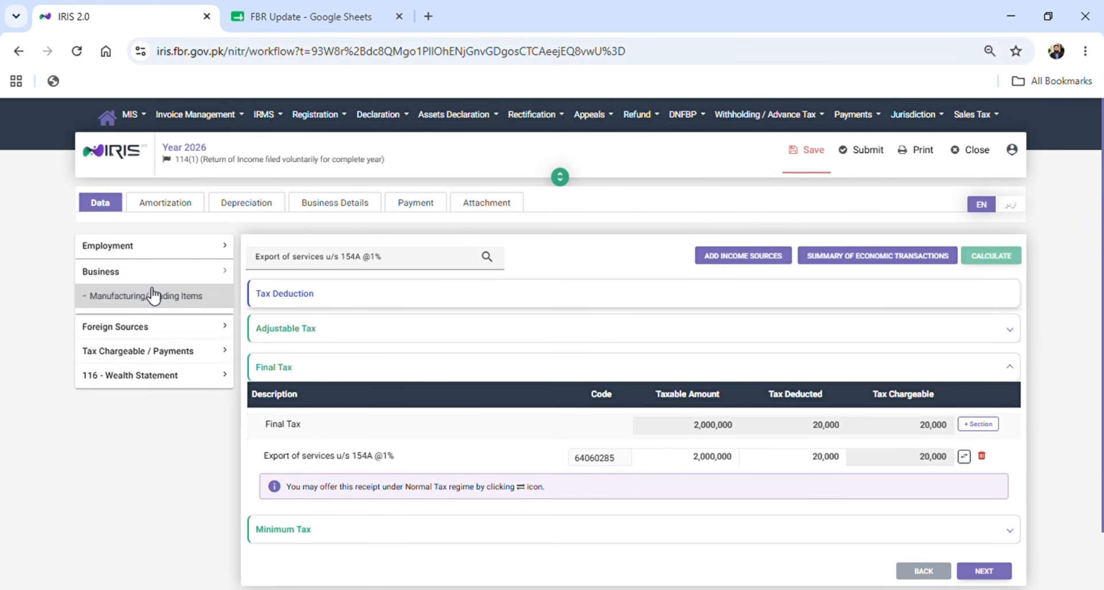